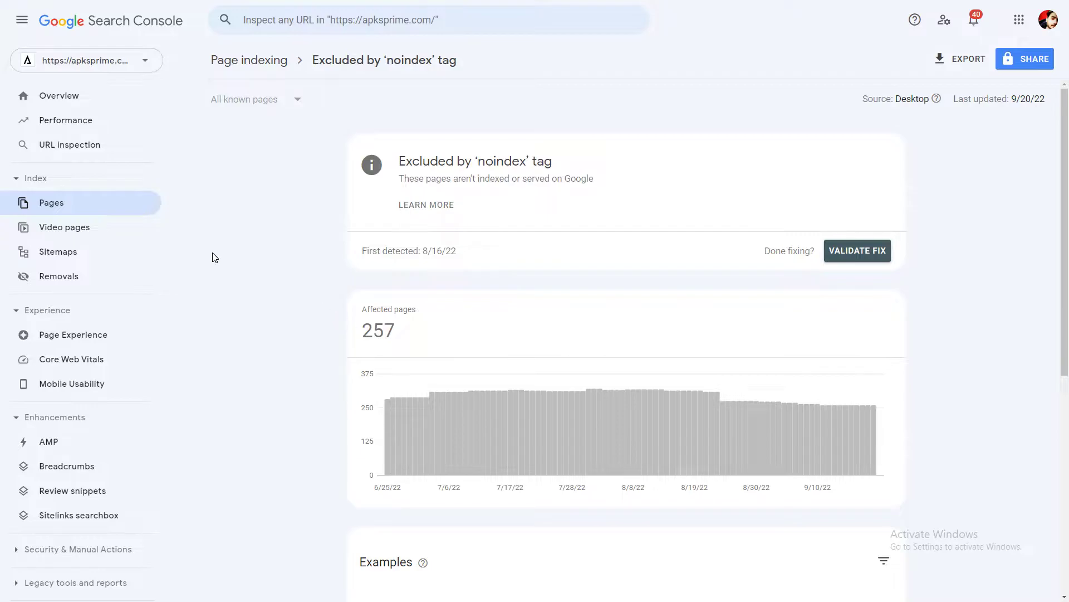
Step: Review the 257 'noindex'-excluded example URLs, then move to the Yoast Search Appearance tab
scroll(390, 287, down, 5)
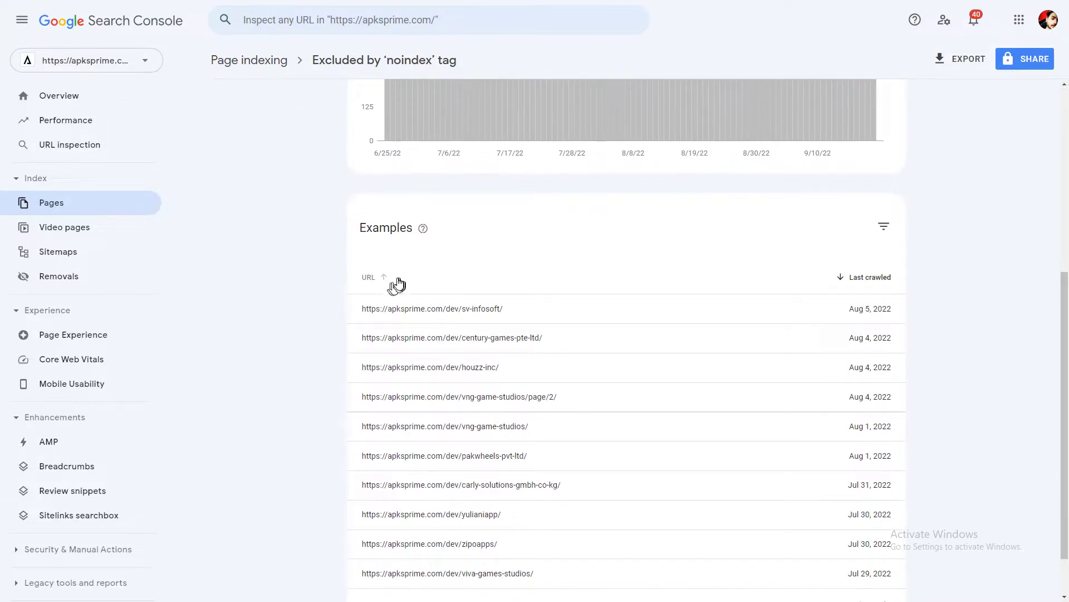
scroll(319, 294, up, 5)
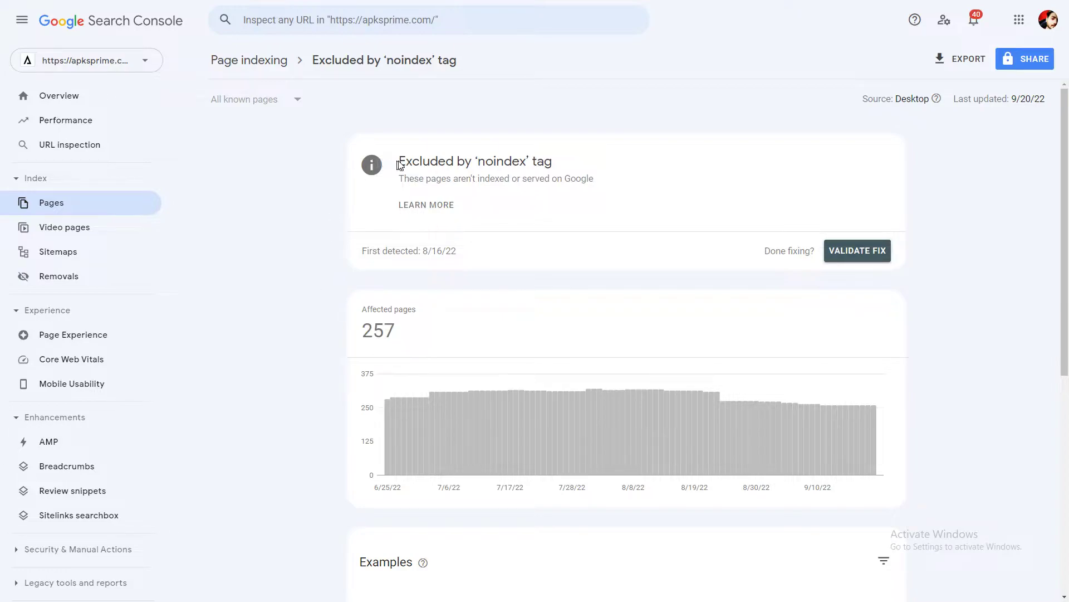
drag(399, 162, 568, 166)
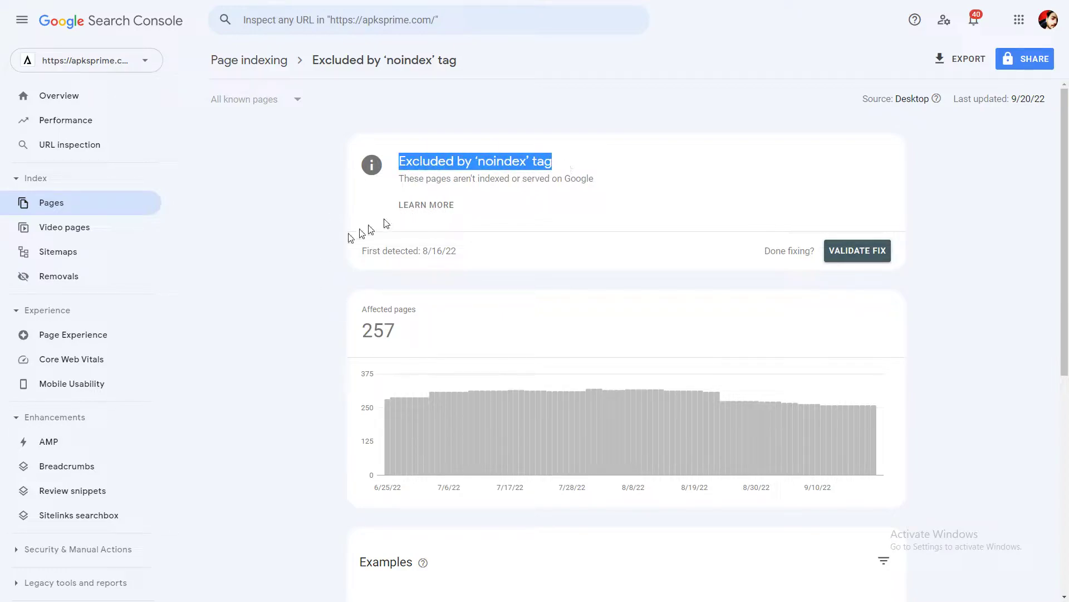
scroll(218, 288, down, 4)
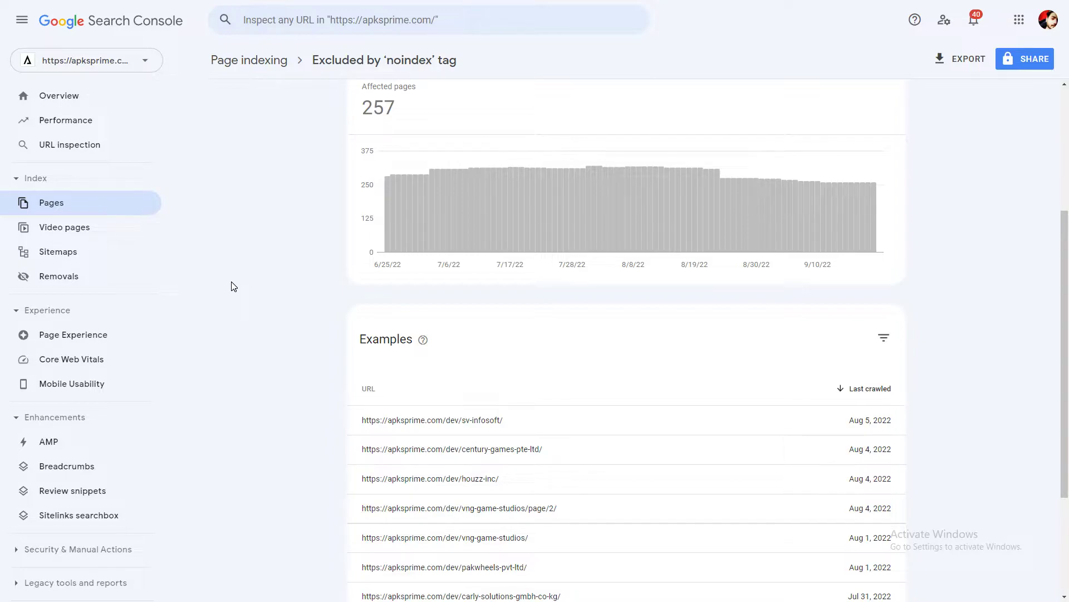
key(ctrl+Tab)
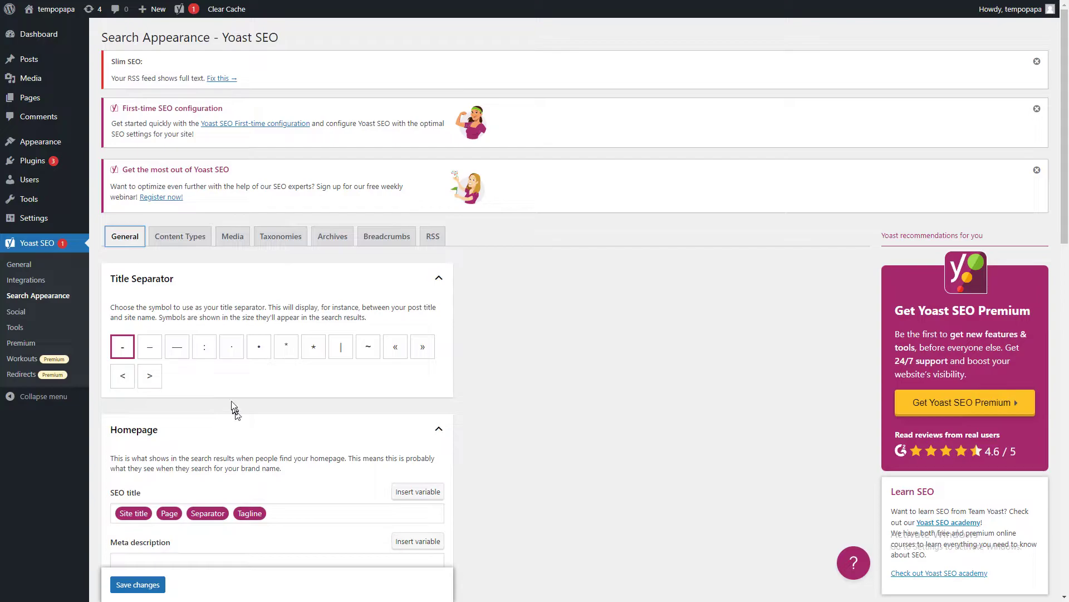
Step: Scroll through the General tab's title separator and homepage options
scroll(222, 390, down, 15)
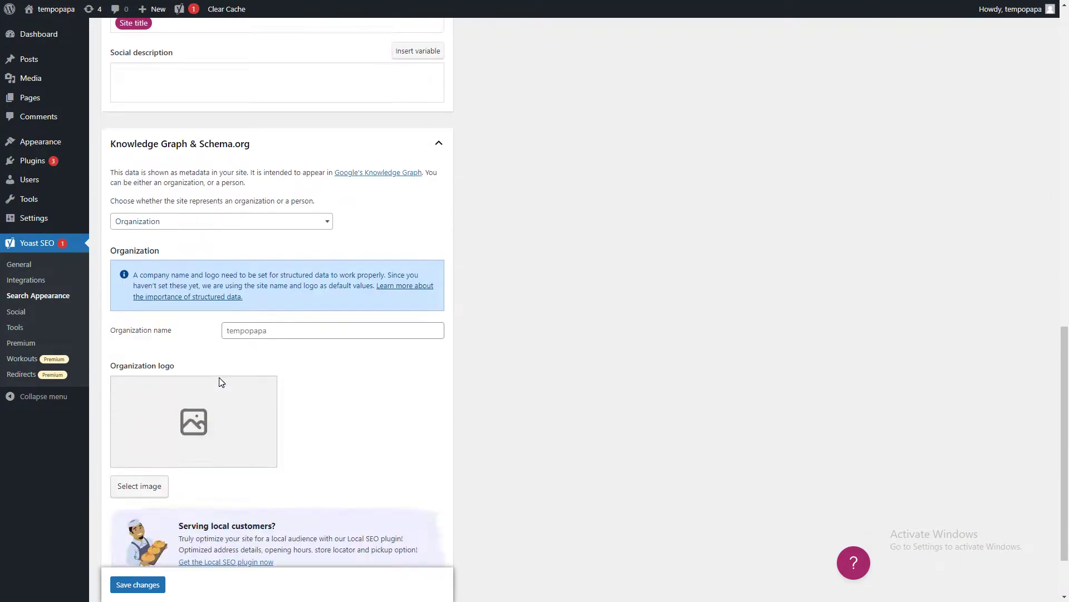
scroll(221, 382, down, 2)
scroll(221, 382, up, 8)
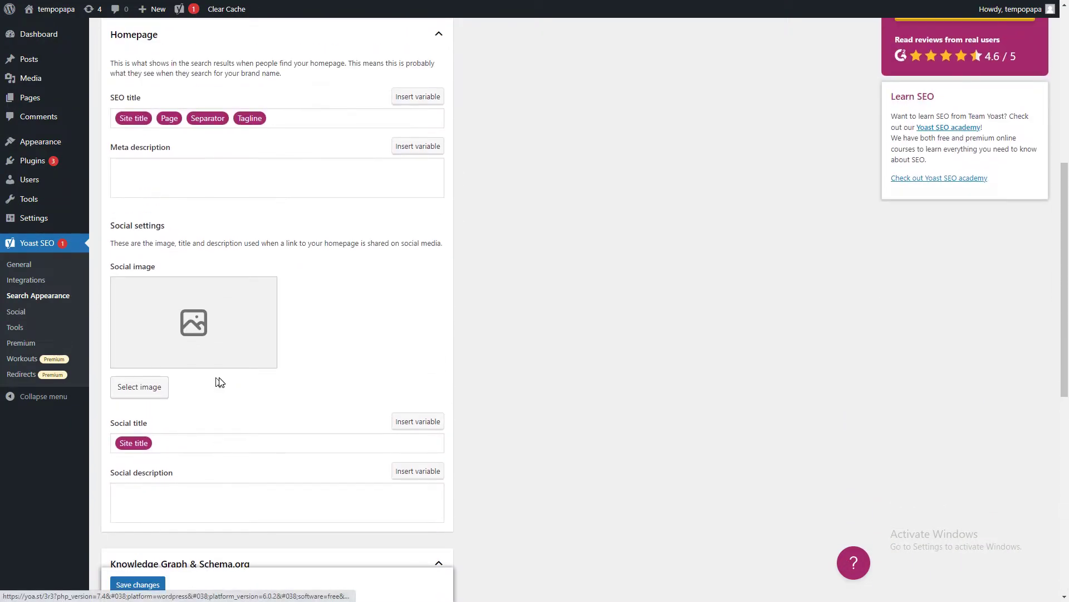
scroll(220, 382, up, 8)
Step: Open Content Types and review the Show Posts in search results setting
click(180, 236)
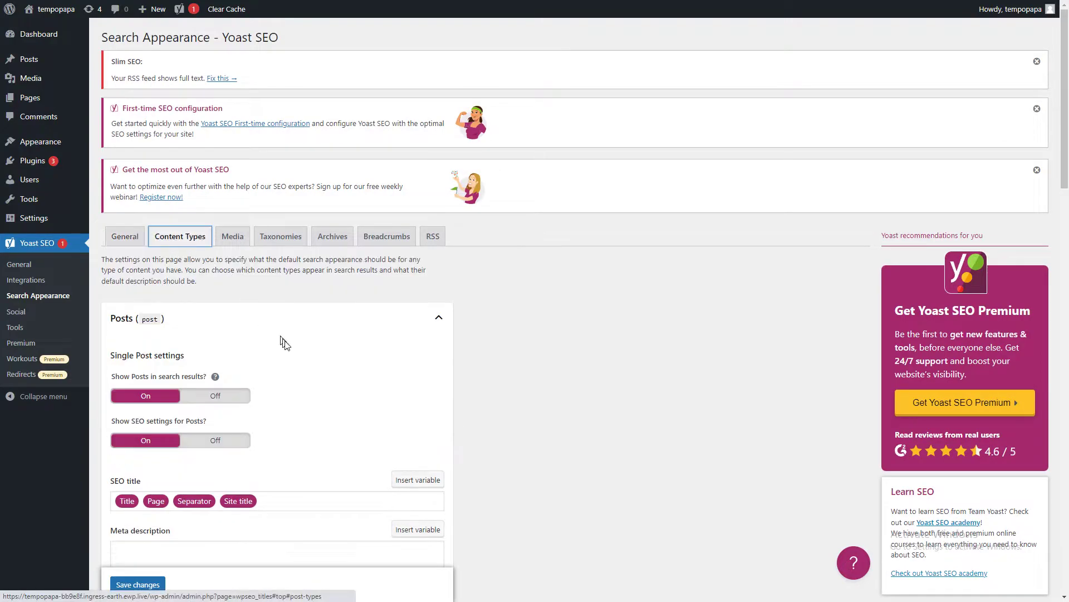
scroll(287, 348, down, 5)
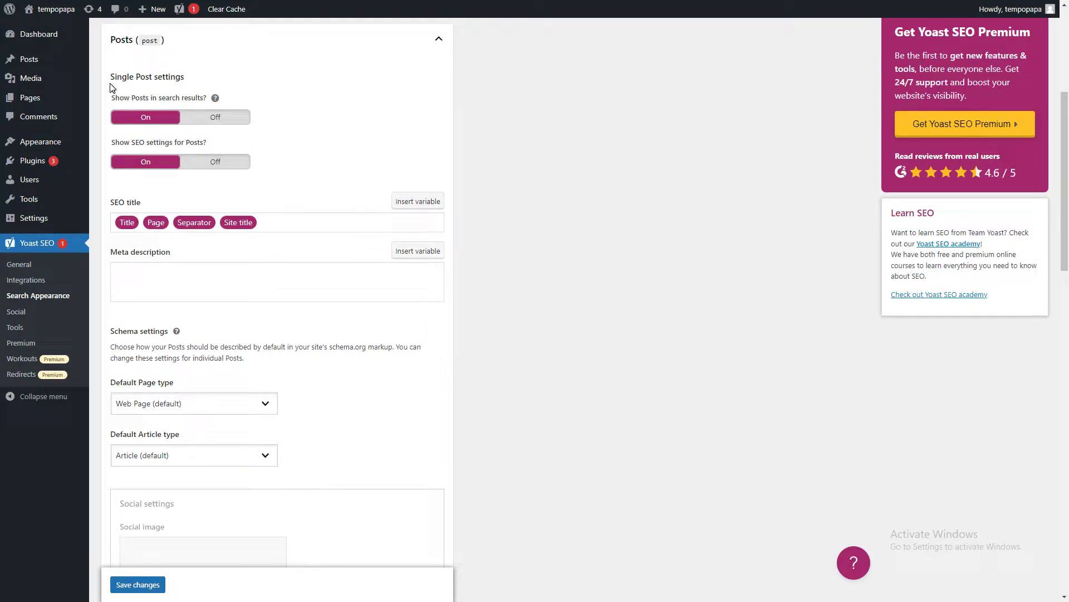
drag(112, 98, 212, 99)
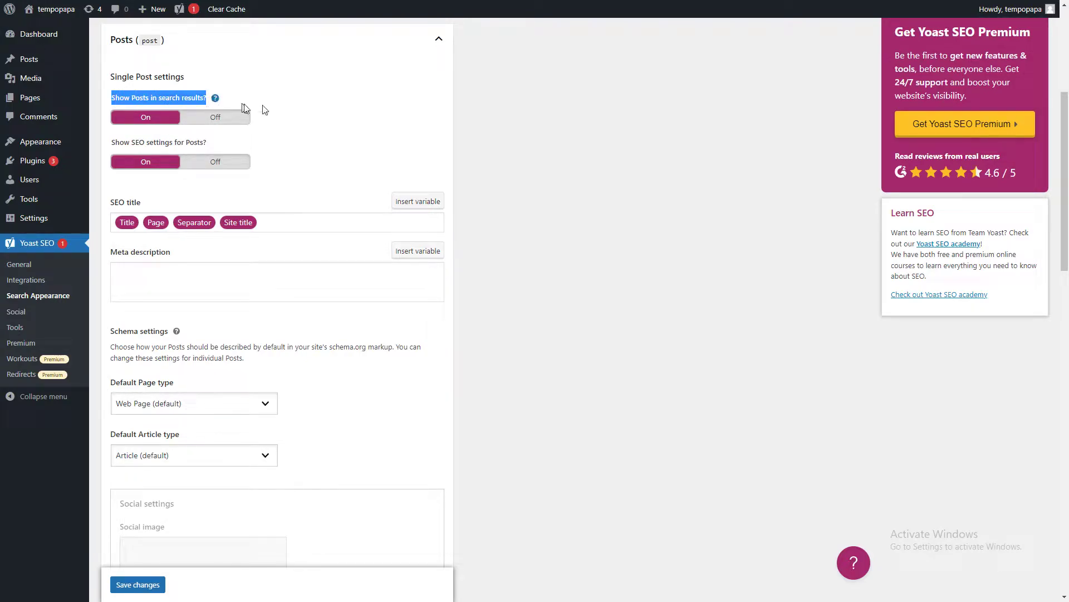
click(531, 119)
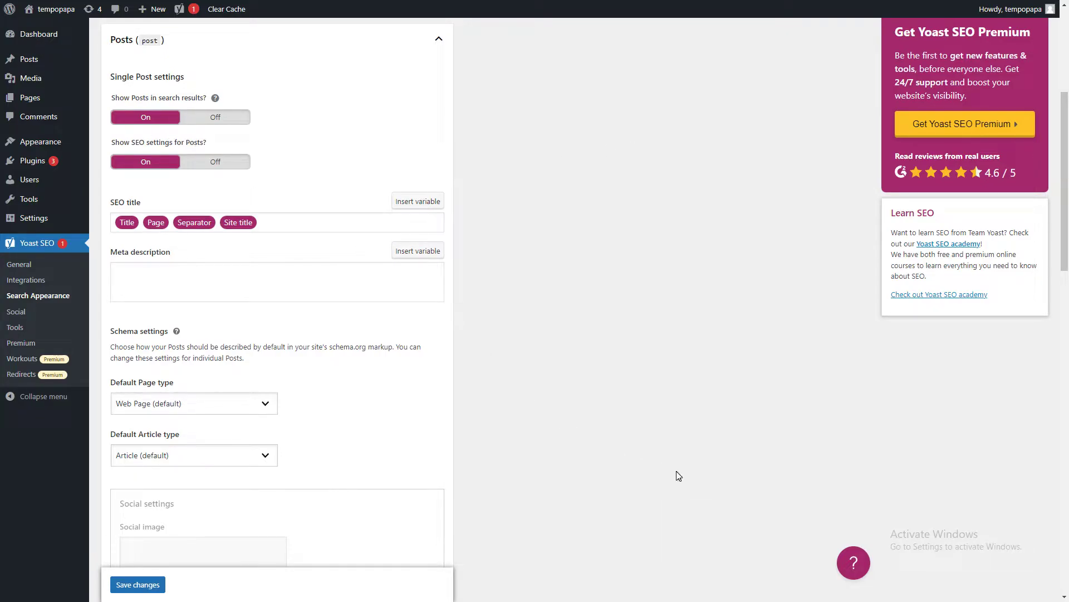
Step: Toggle Pages off and back on so pages stay shown in search results
scroll(645, 466, down, 12)
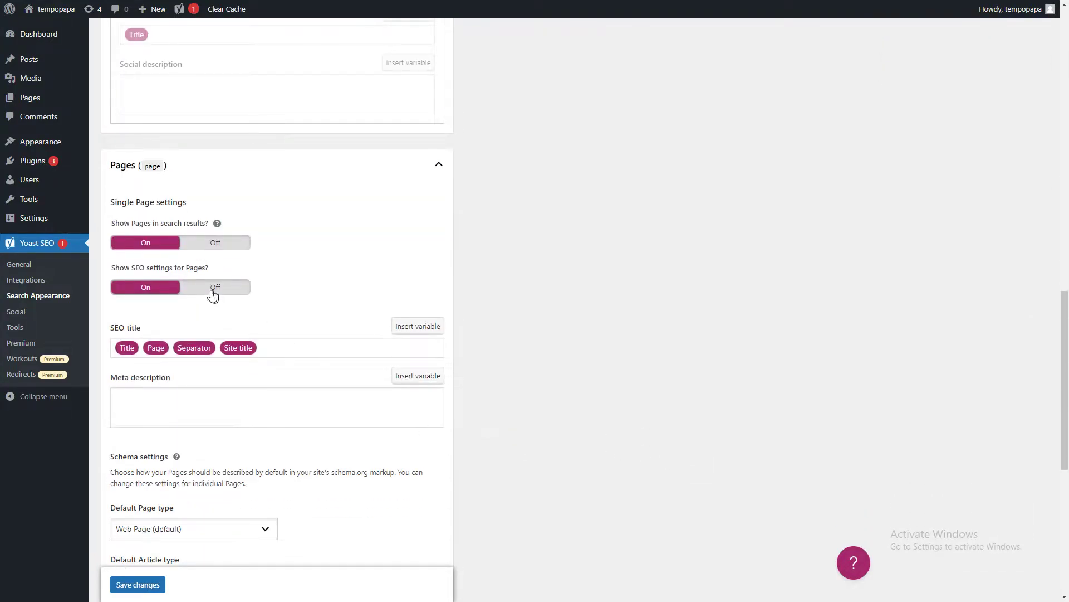
scroll(212, 294, down, 6)
scroll(211, 294, up, 6)
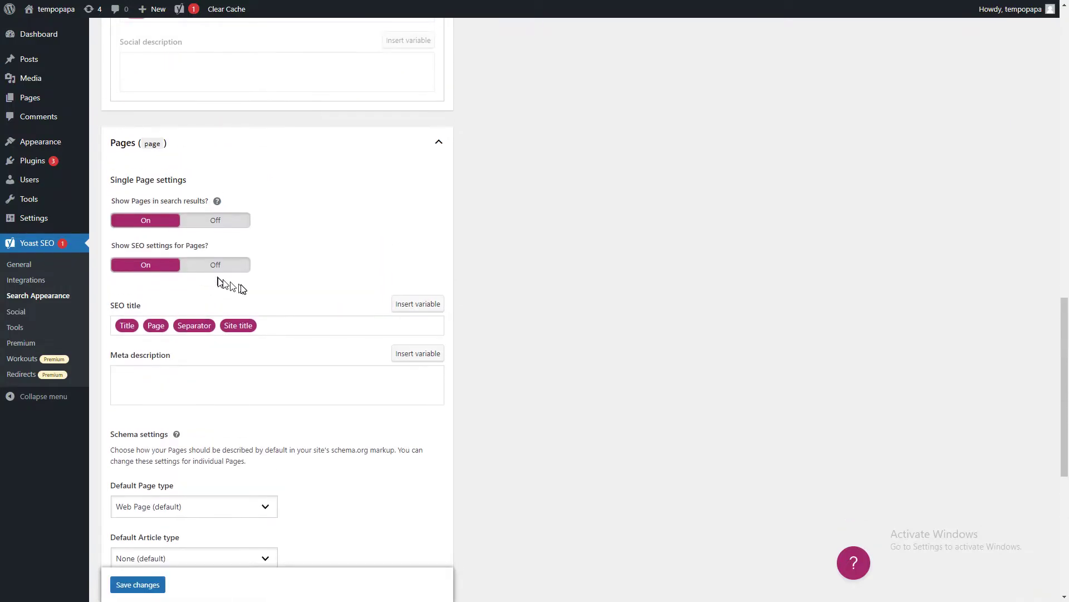
click(222, 221)
click(220, 220)
scroll(267, 261, up, 6)
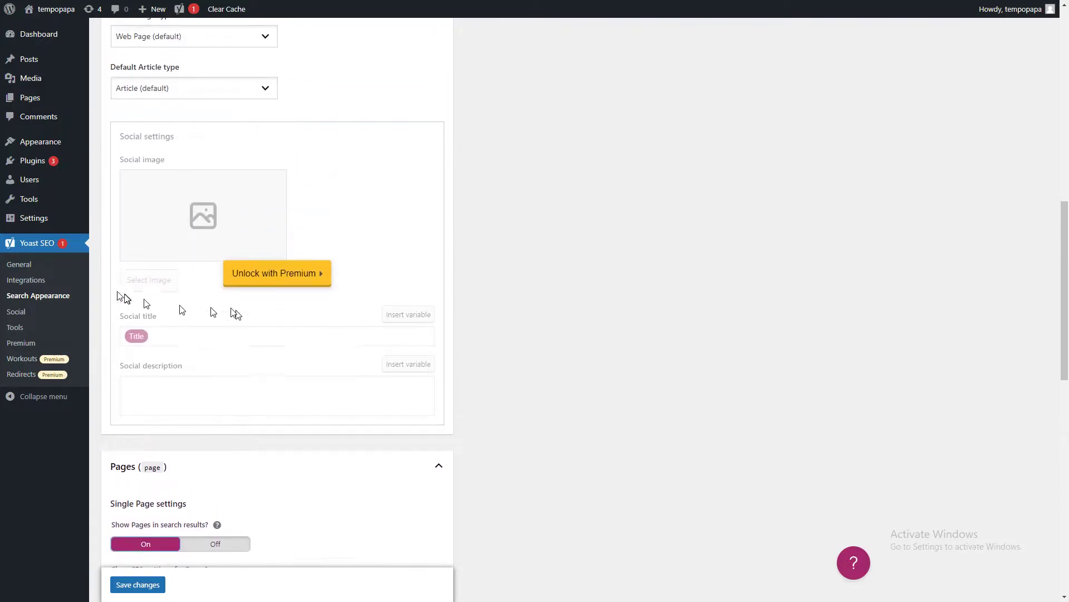
scroll(184, 251, up, 10)
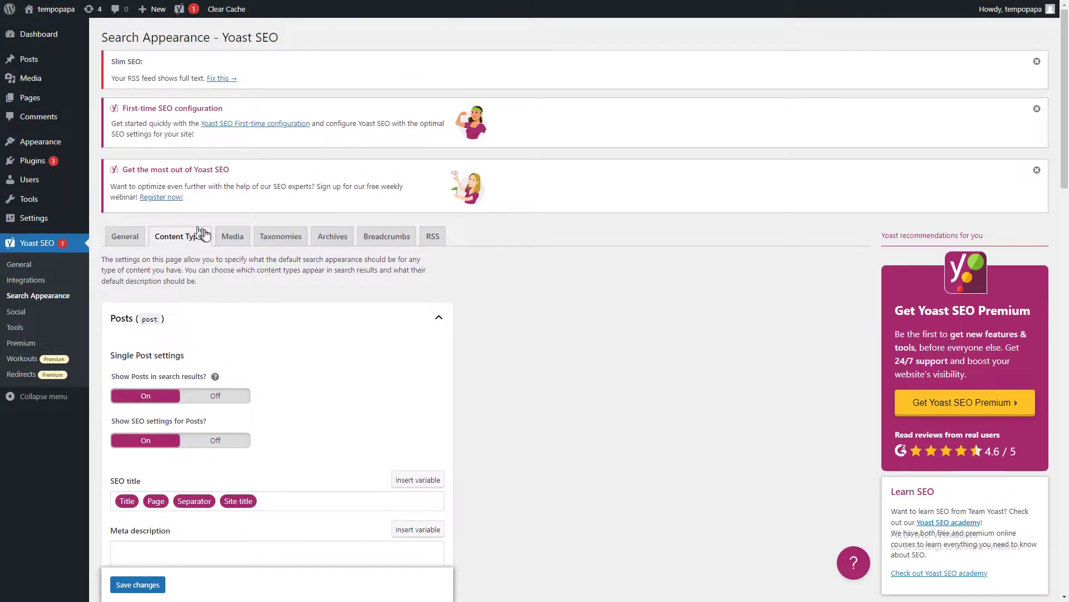
click(229, 239)
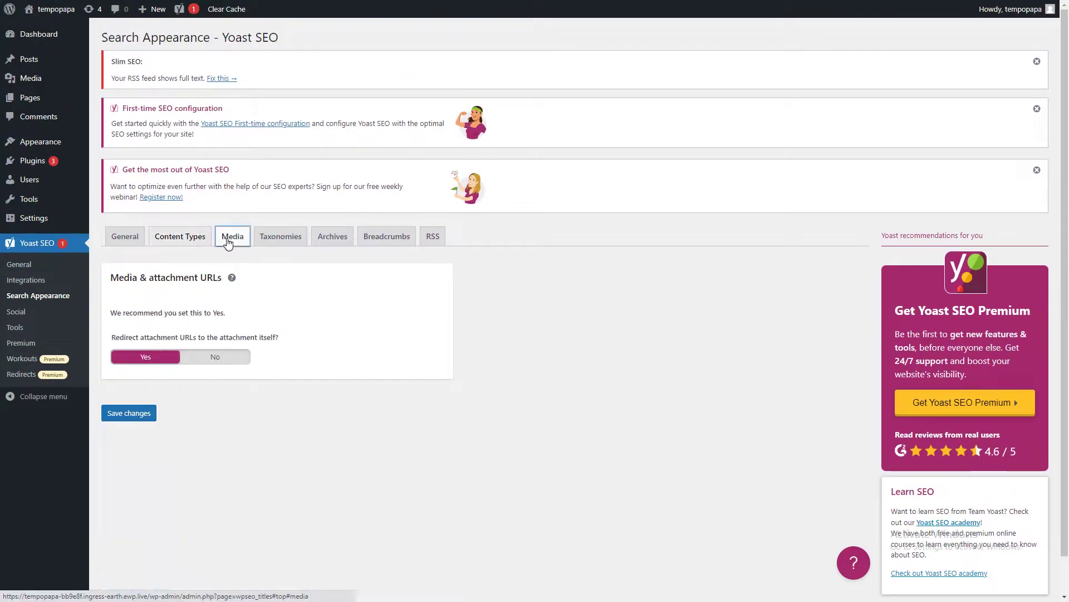
Step: Keep attachment URLs redirecting to the attachment, and keep Categories shown in search results
click(129, 359)
click(131, 359)
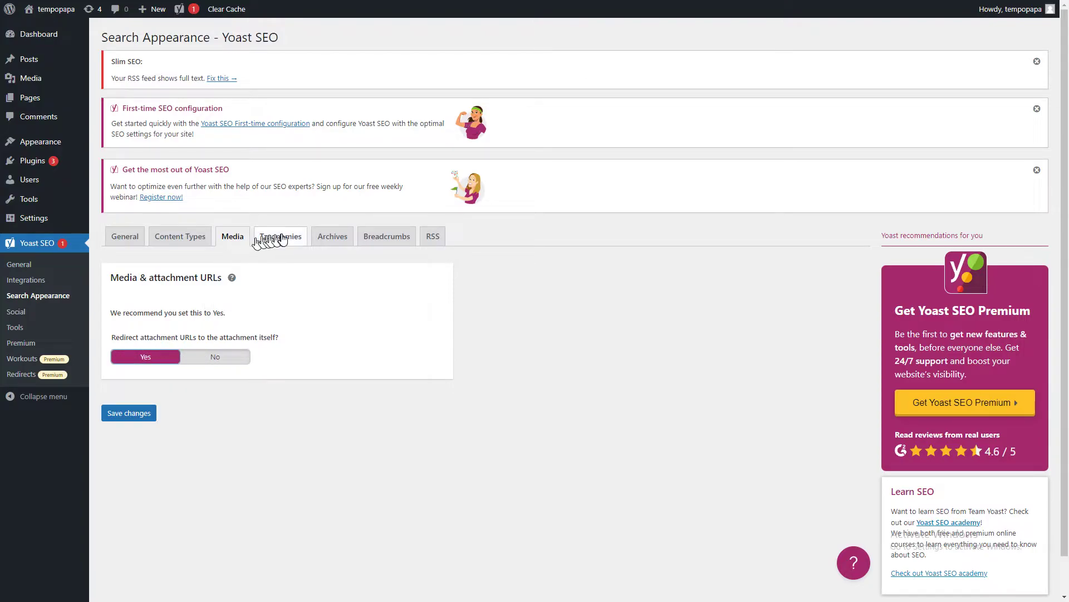
click(280, 238)
scroll(317, 295, down, 2)
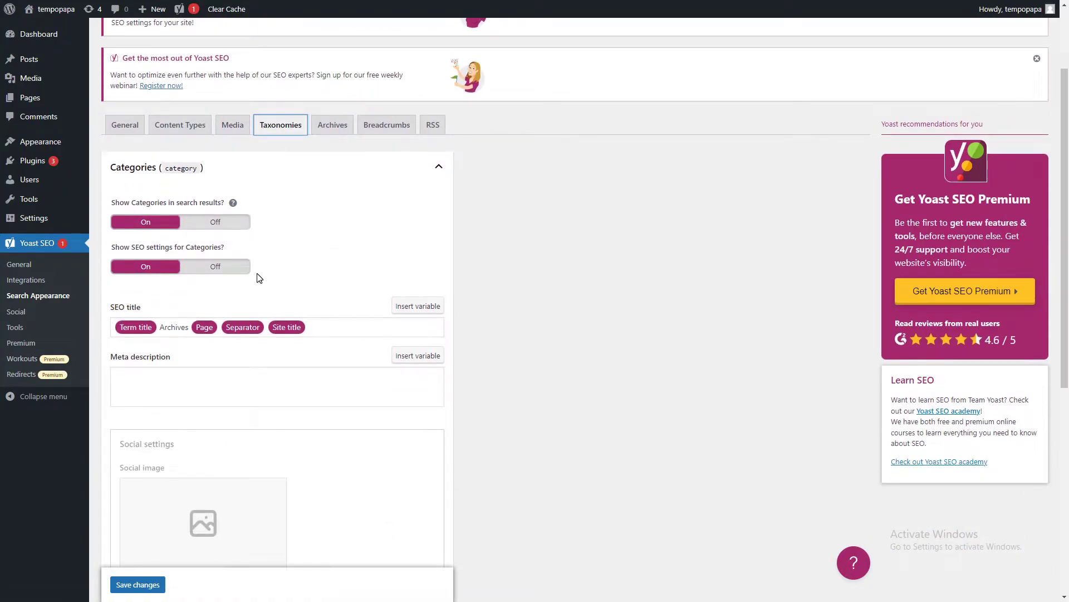
click(142, 221)
click(142, 221)
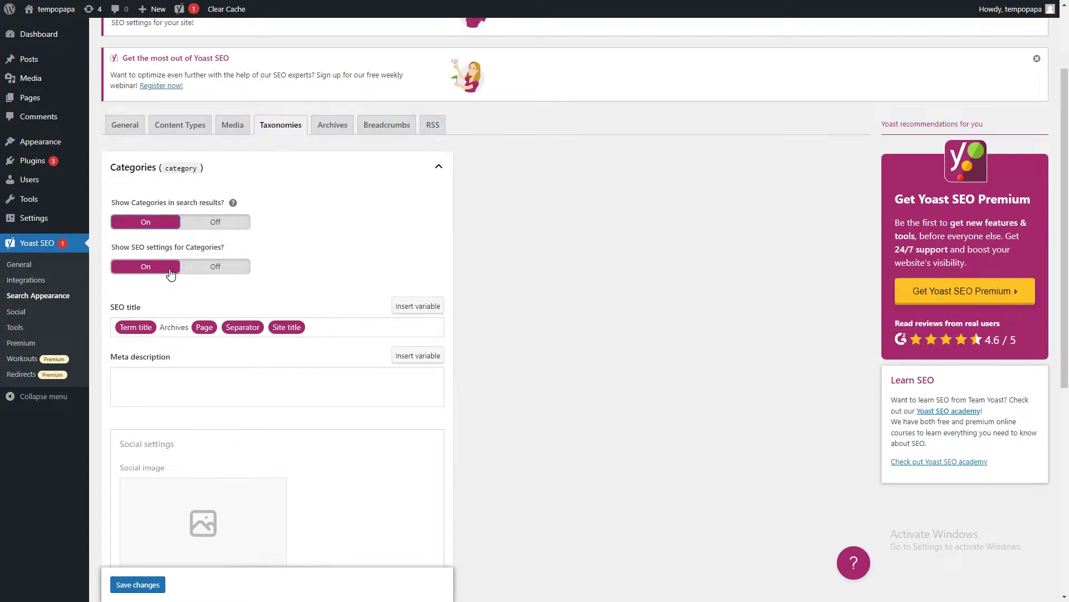
Step: Toggle the Categories SEO settings off and on, leaving them enabled
click(170, 274)
click(170, 274)
click(171, 274)
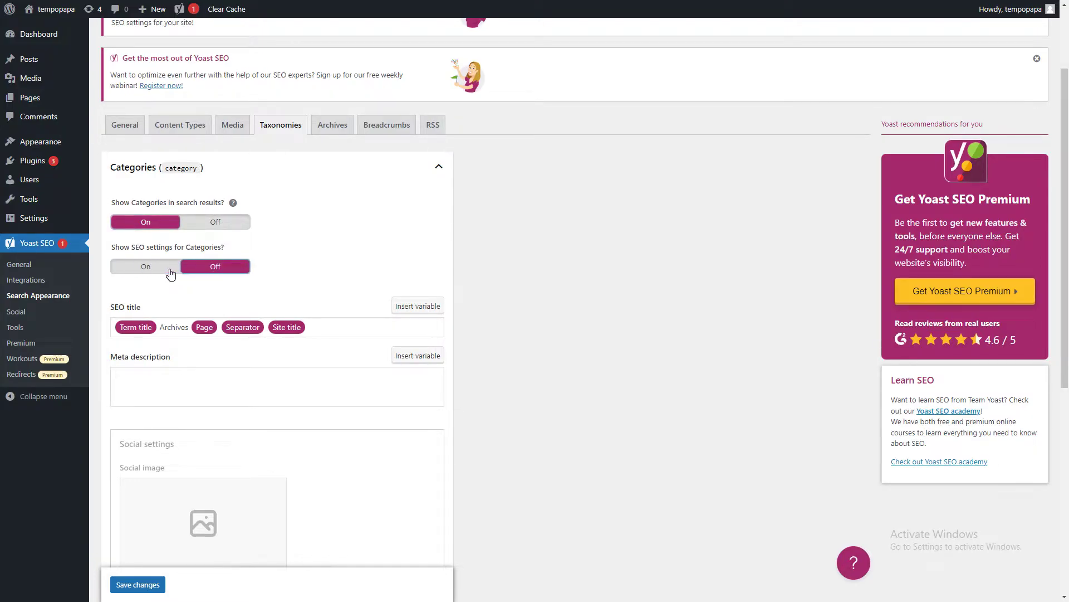
click(170, 274)
click(334, 126)
click(280, 125)
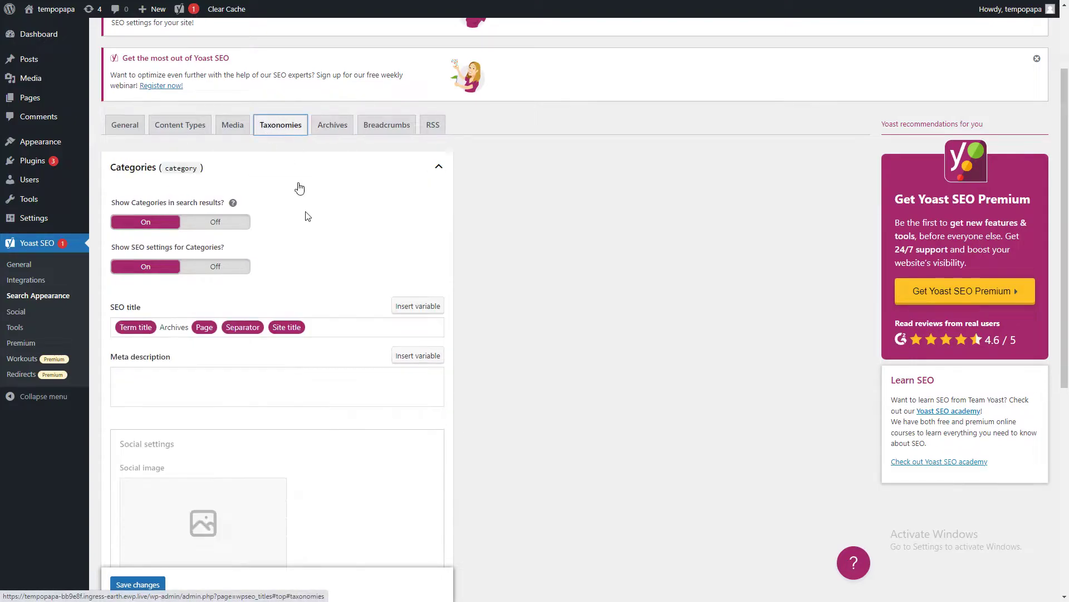
scroll(299, 223, down, 7)
Step: Expand Tags and leave tags shown in search results
click(142, 388)
scroll(518, 420, down, 6)
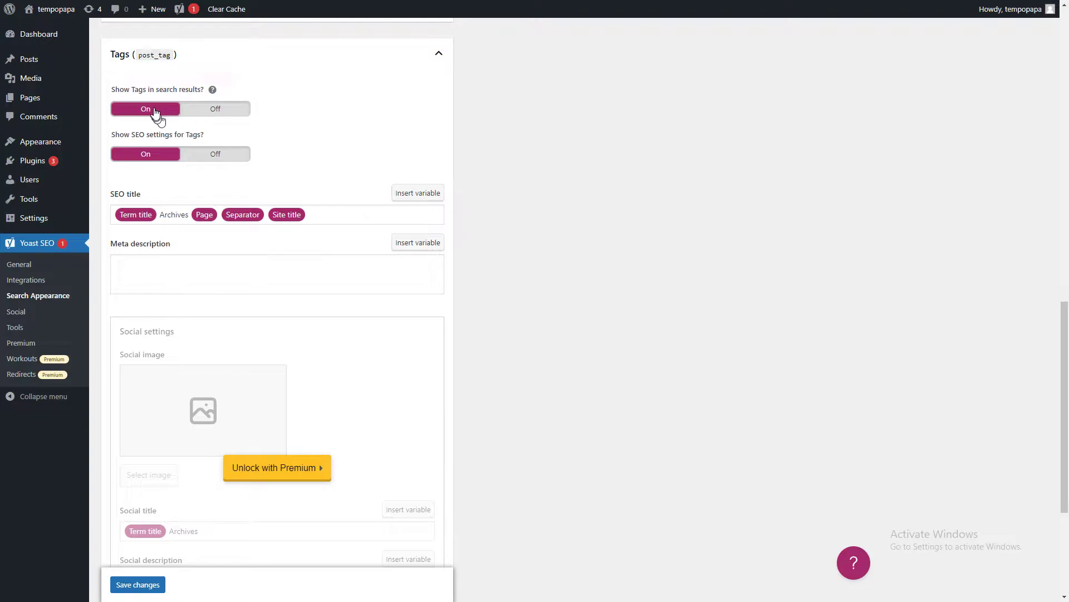
click(149, 108)
click(152, 109)
scroll(390, 334, down, 4)
Step: Expand Formats and leave format-based archives turned on
click(252, 436)
scroll(287, 446, down, 6)
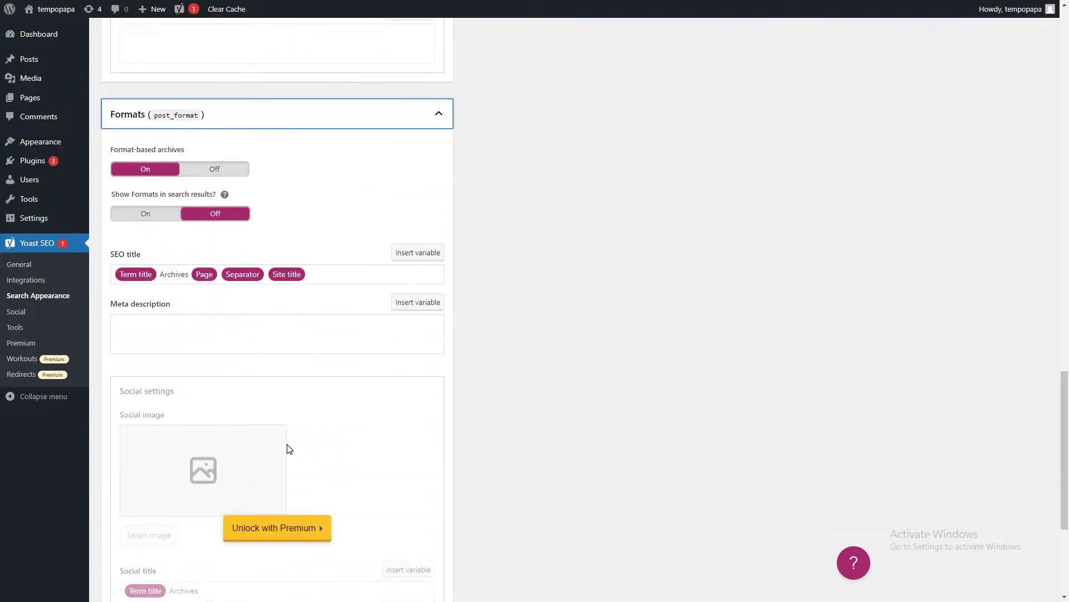
scroll(277, 437, up, 3)
click(214, 323)
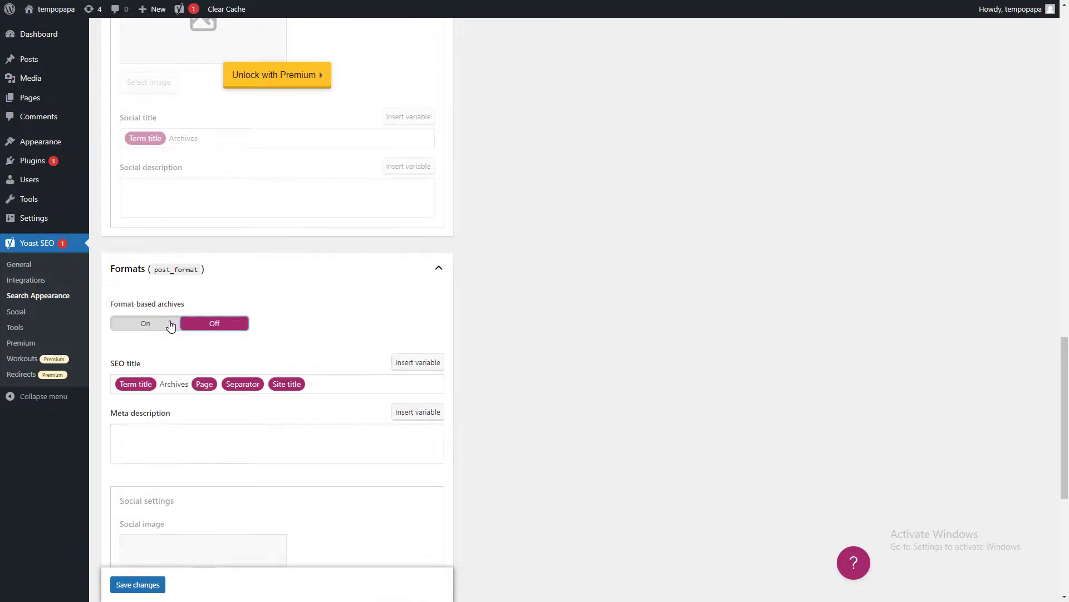
click(146, 323)
scroll(566, 301, up, 14)
scroll(566, 301, up, 7)
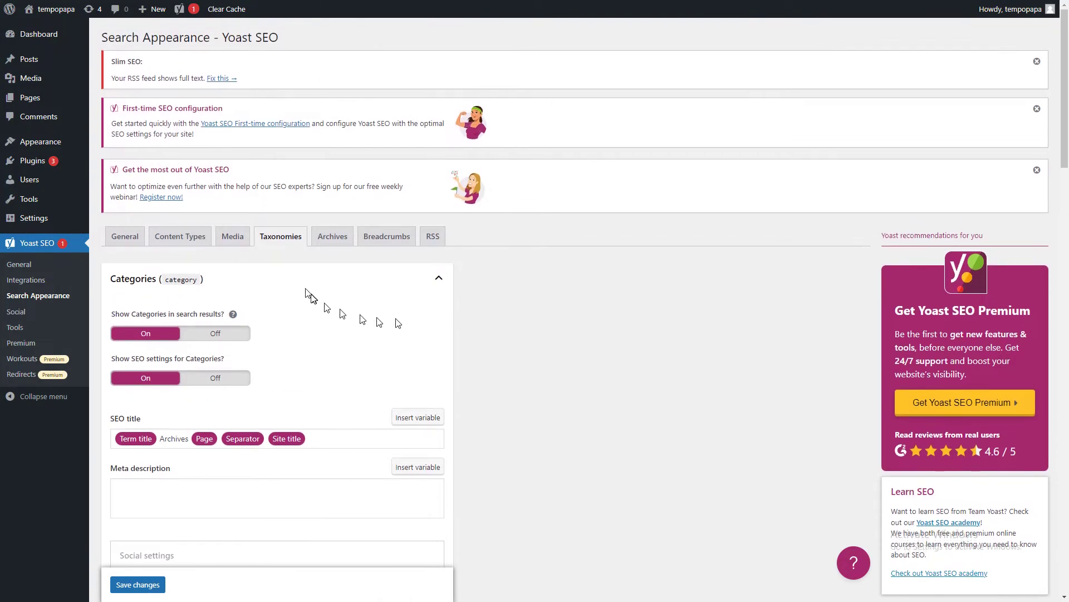
Step: On the Archives tab, expand the Date archives settings and briefly check Special pages
click(324, 238)
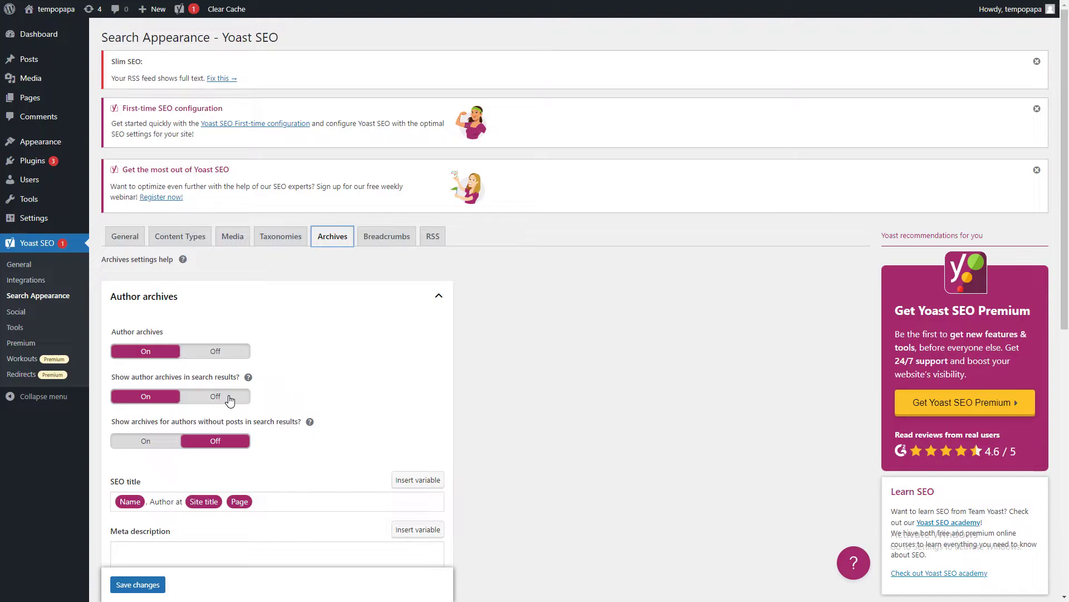
scroll(295, 404, down, 3)
scroll(300, 405, down, 6)
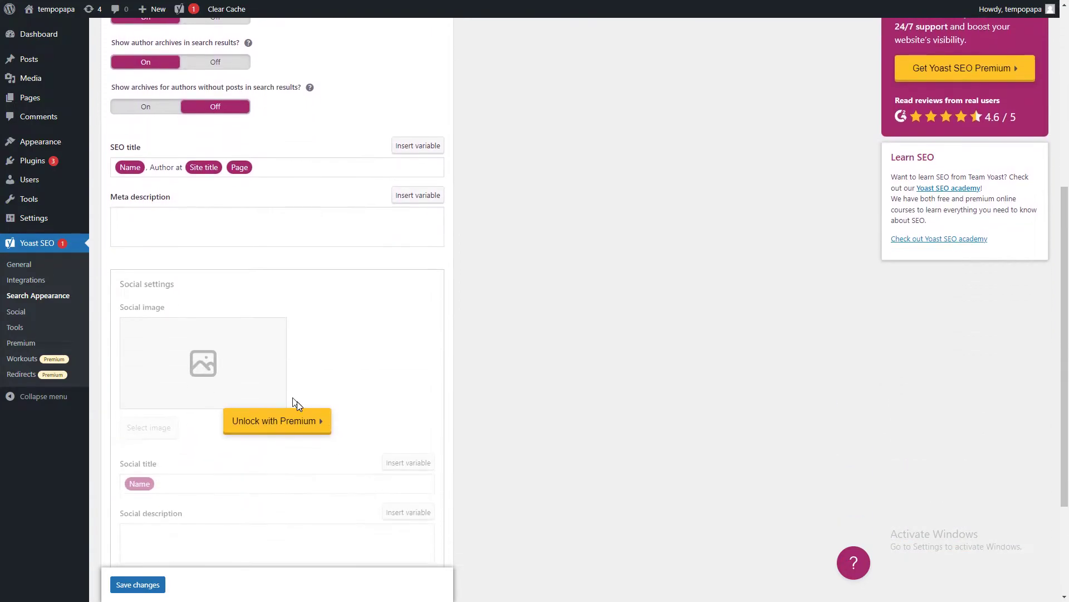
click(215, 445)
scroll(215, 444, down, 6)
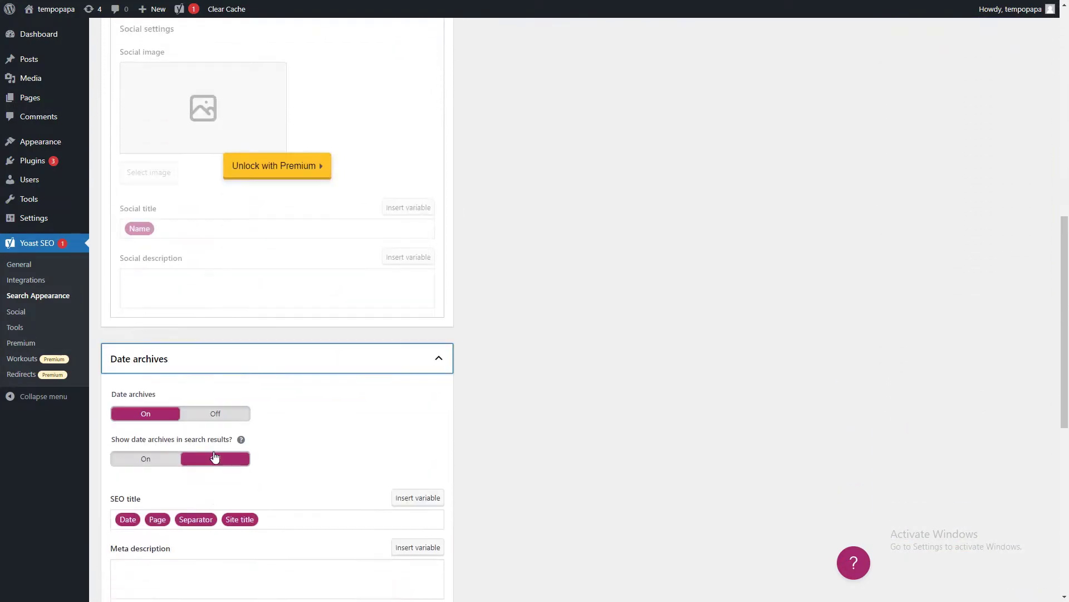
scroll(303, 351, down, 4)
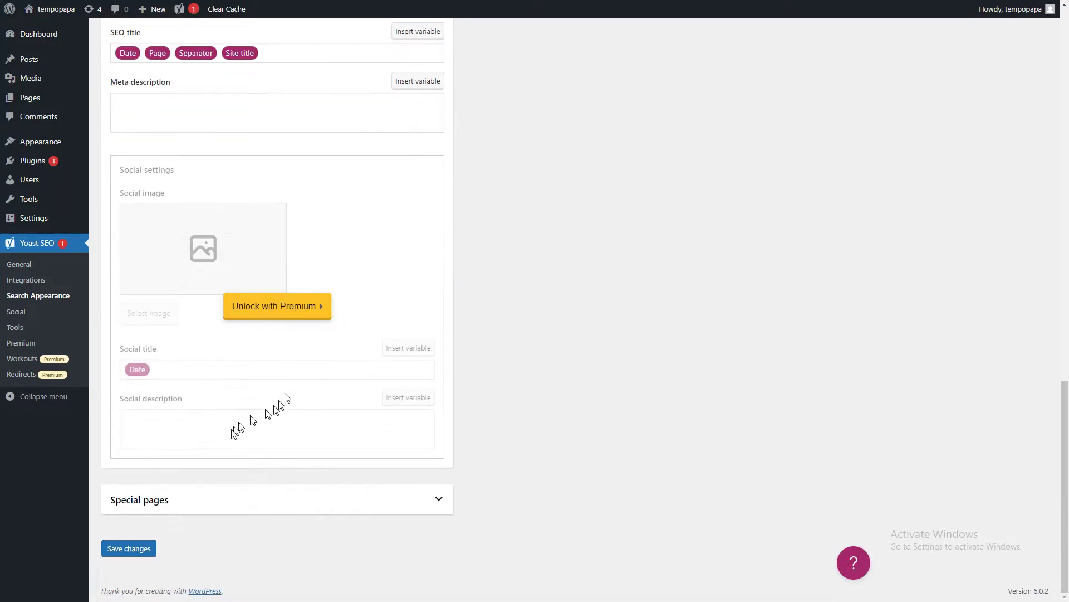
click(201, 505)
click(201, 506)
scroll(451, 418, up, 15)
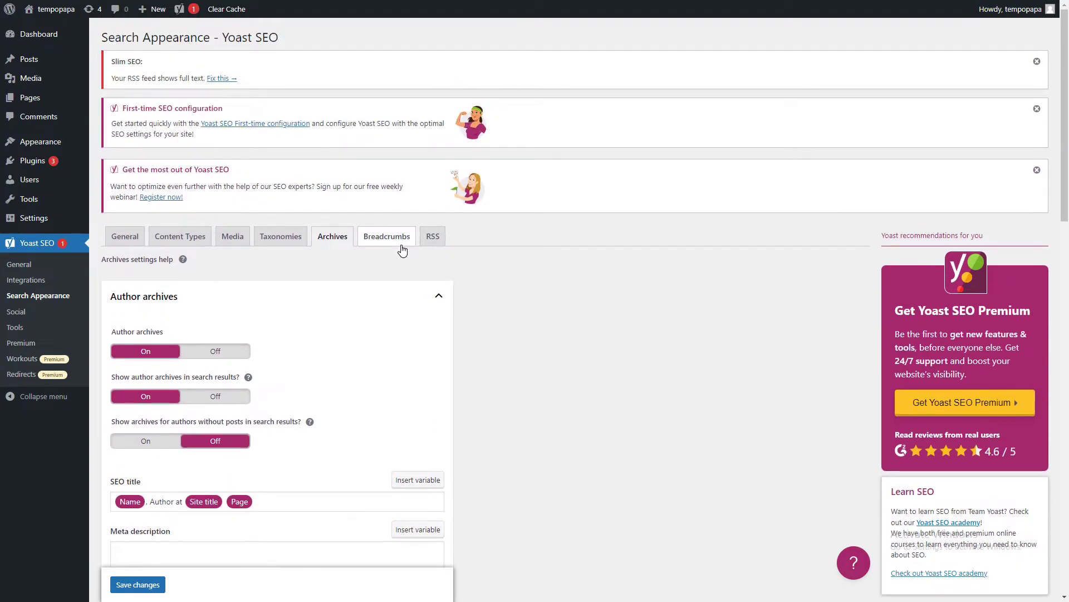
Step: Look over the Breadcrumbs settings
click(402, 247)
scroll(615, 311, down, 6)
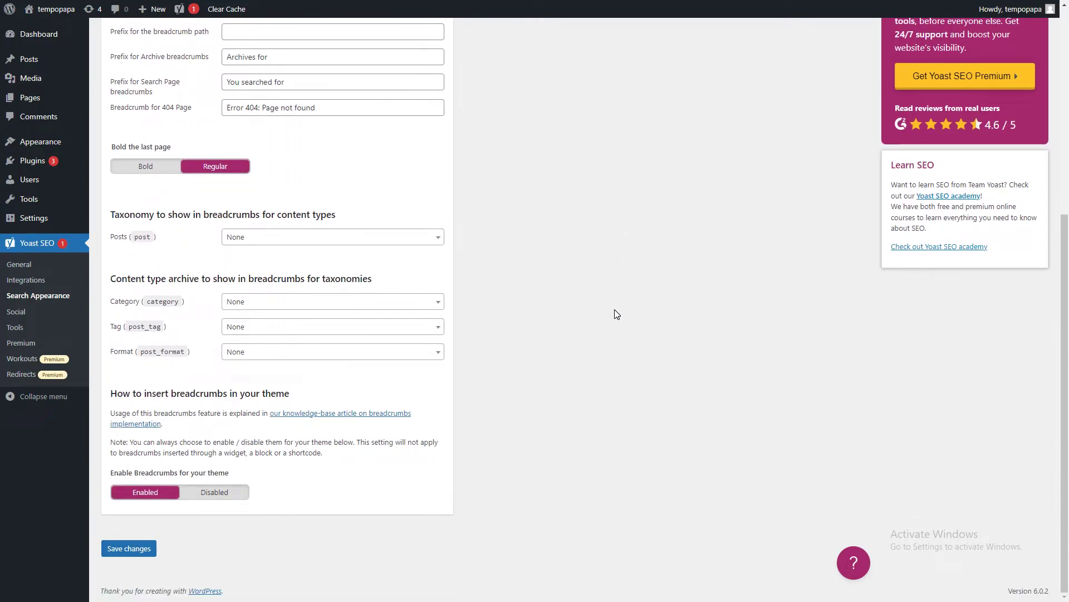
scroll(615, 310, up, 6)
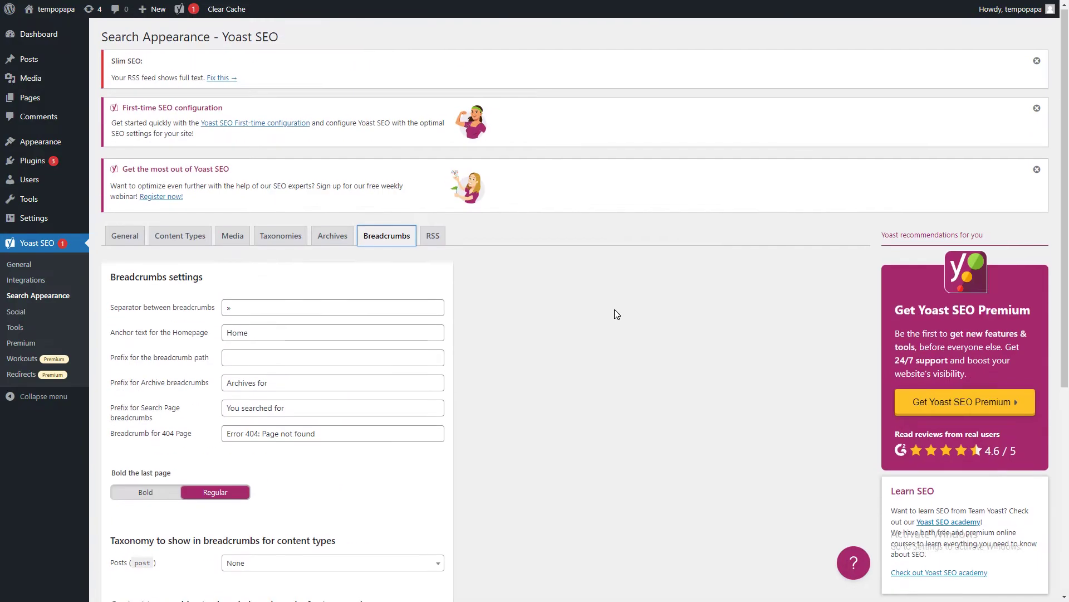
Step: Return to the Archives tab and save the changes
click(330, 236)
scroll(651, 293, down, 4)
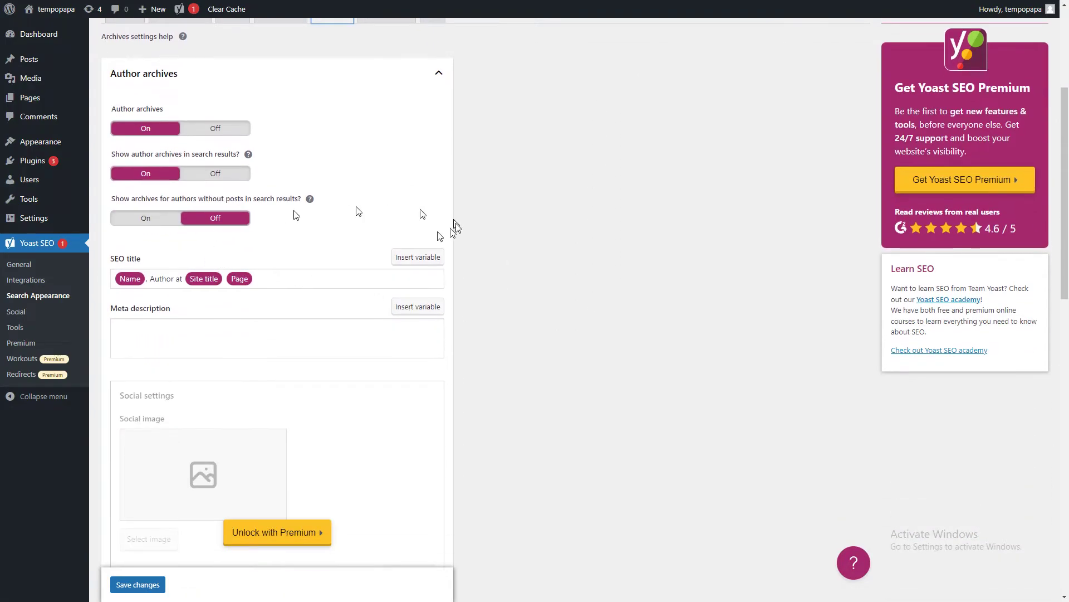
scroll(509, 277, down, 2)
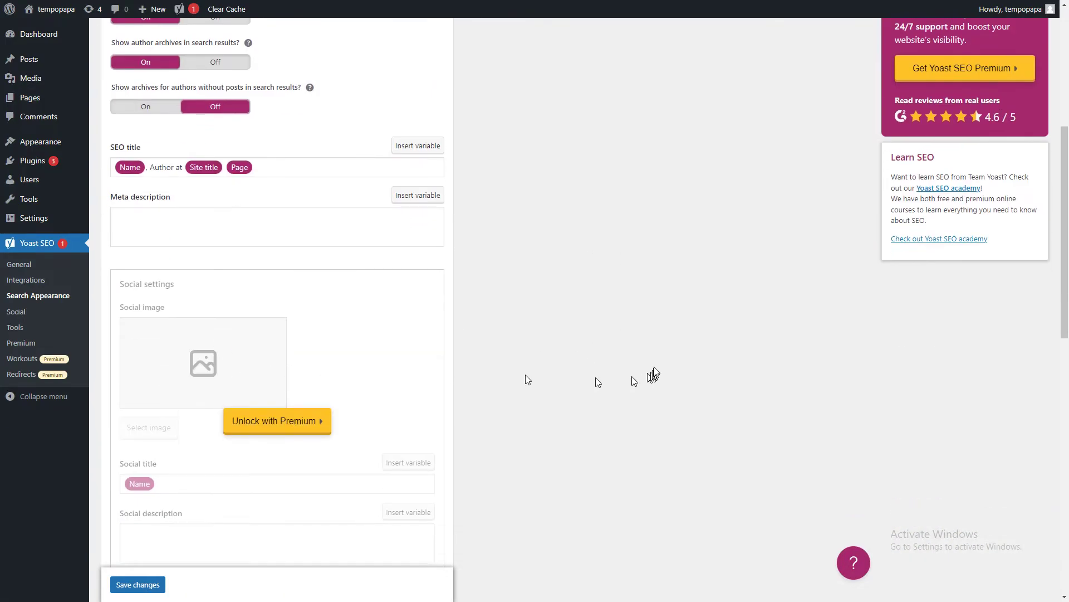
scroll(647, 365, down, 1)
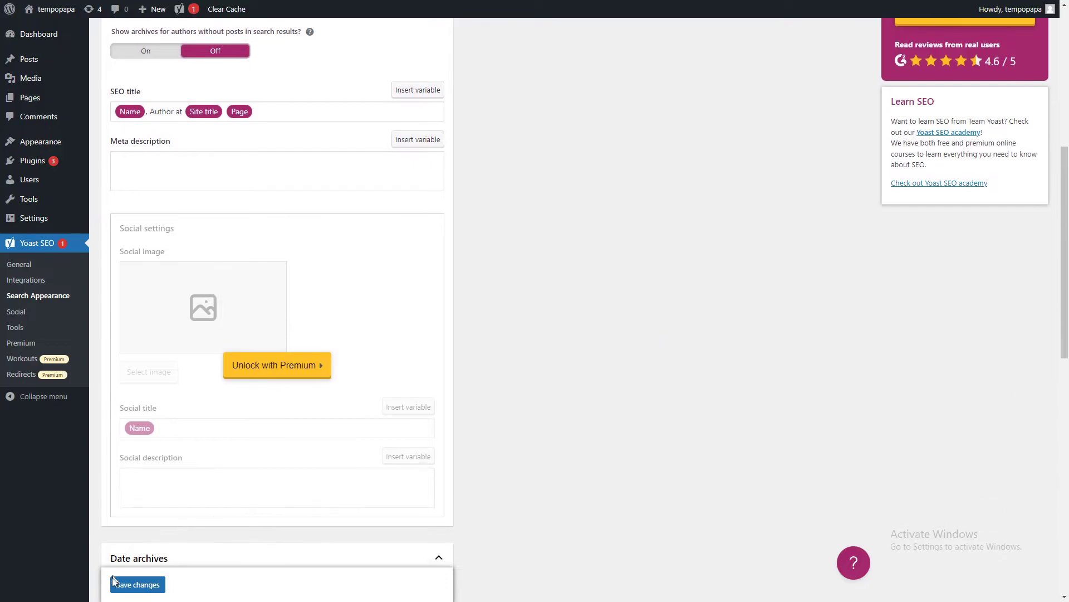
click(127, 588)
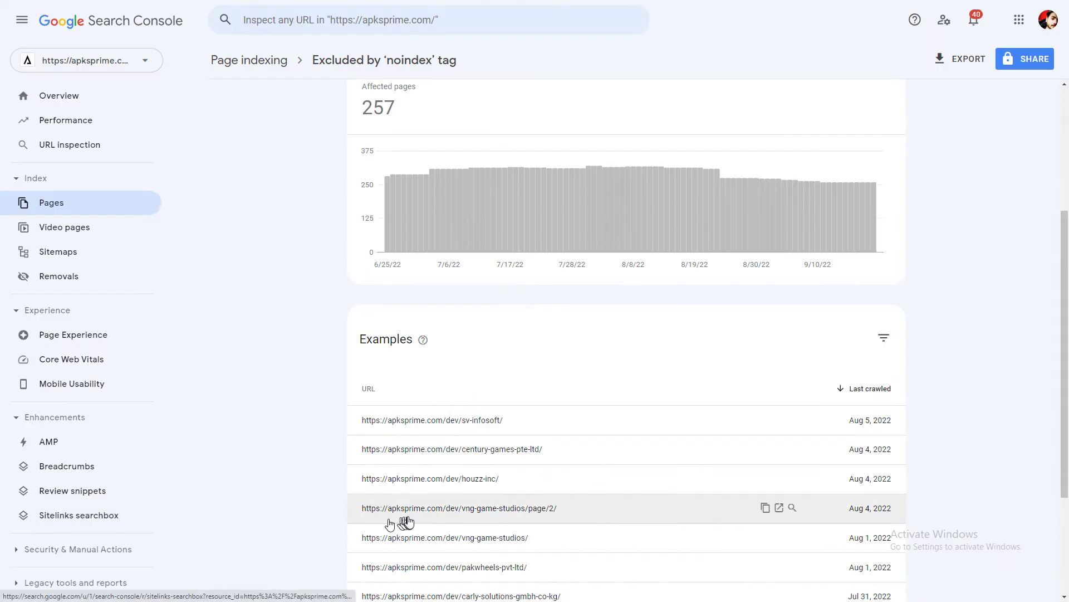
Step: Select the /dev/sv-infosoft/ example URL and run URL inspection on it
scroll(540, 454, up, 4)
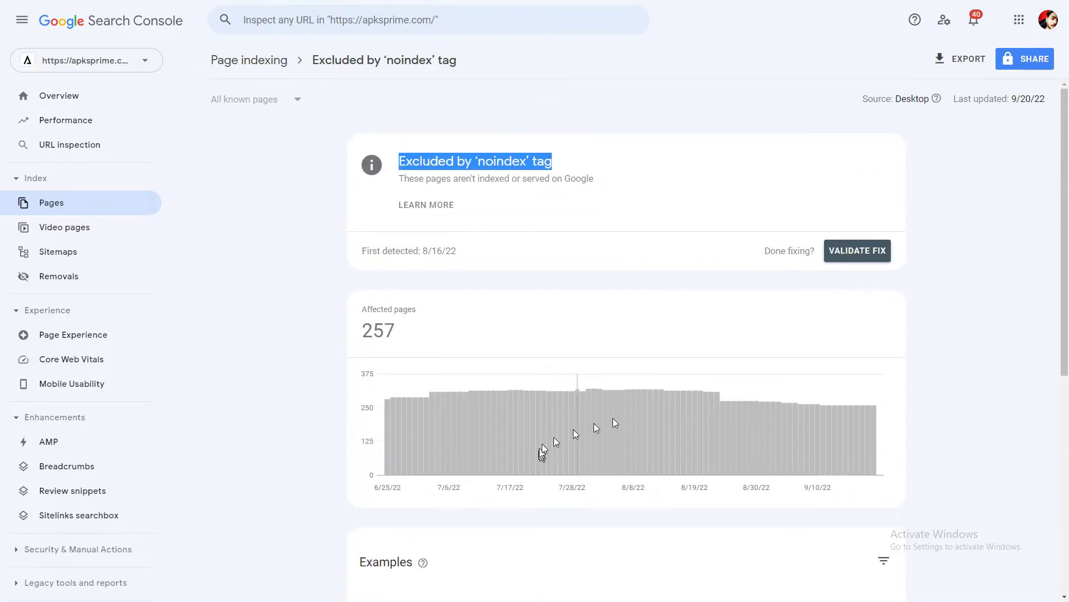
scroll(613, 432, down, 4)
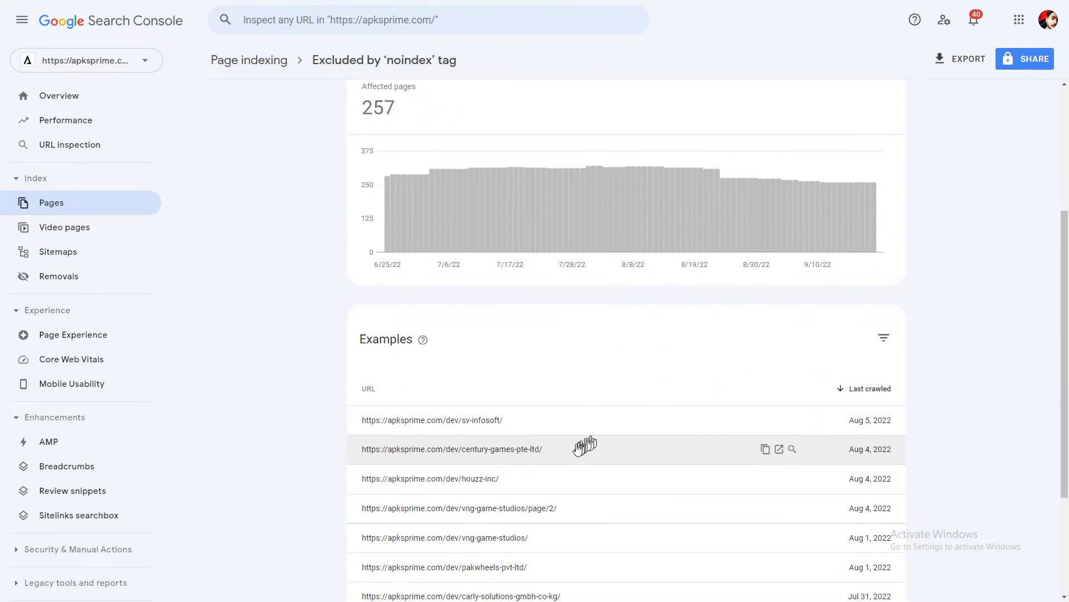
drag(580, 425, 365, 432)
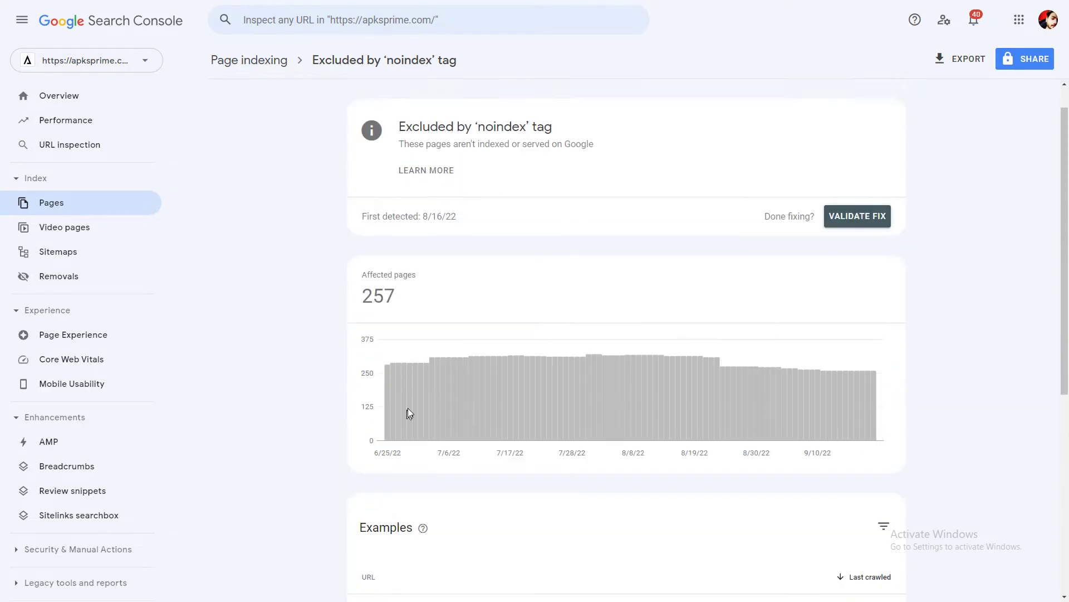
scroll(334, 203, up, 1)
scroll(760, 450, down, 4)
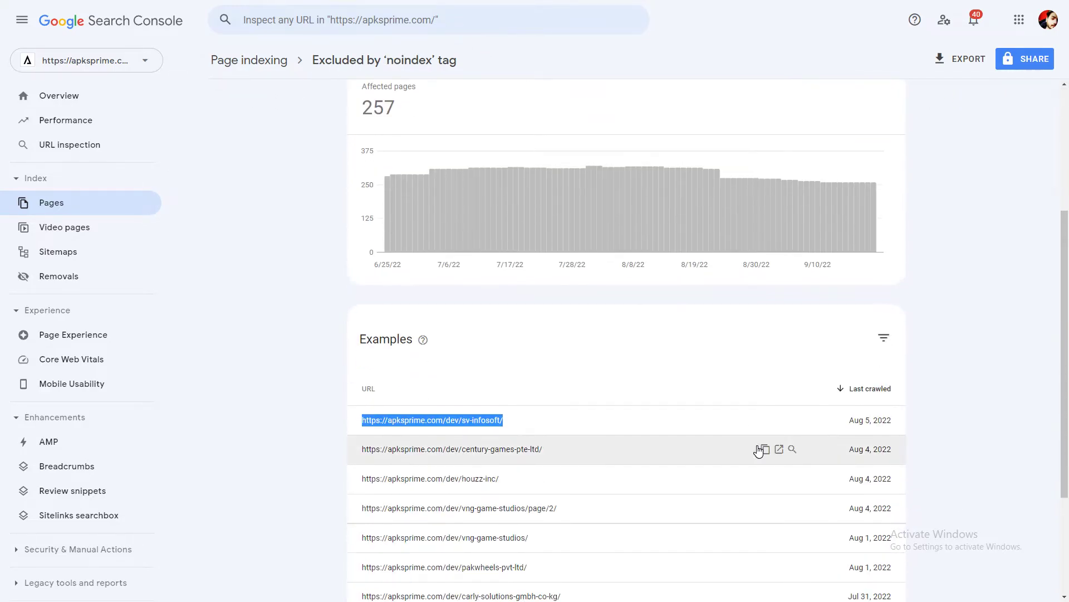
click(793, 452)
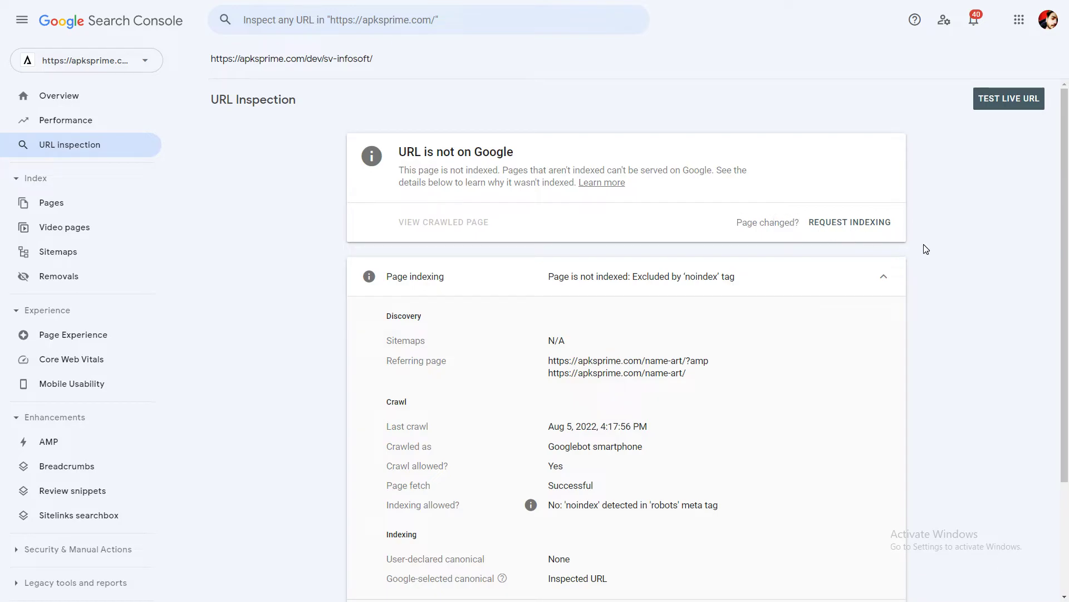
Step: Request indexing for /dev/sv-infosoft/ and dismiss the rejection caused by the noindex tag
click(842, 228)
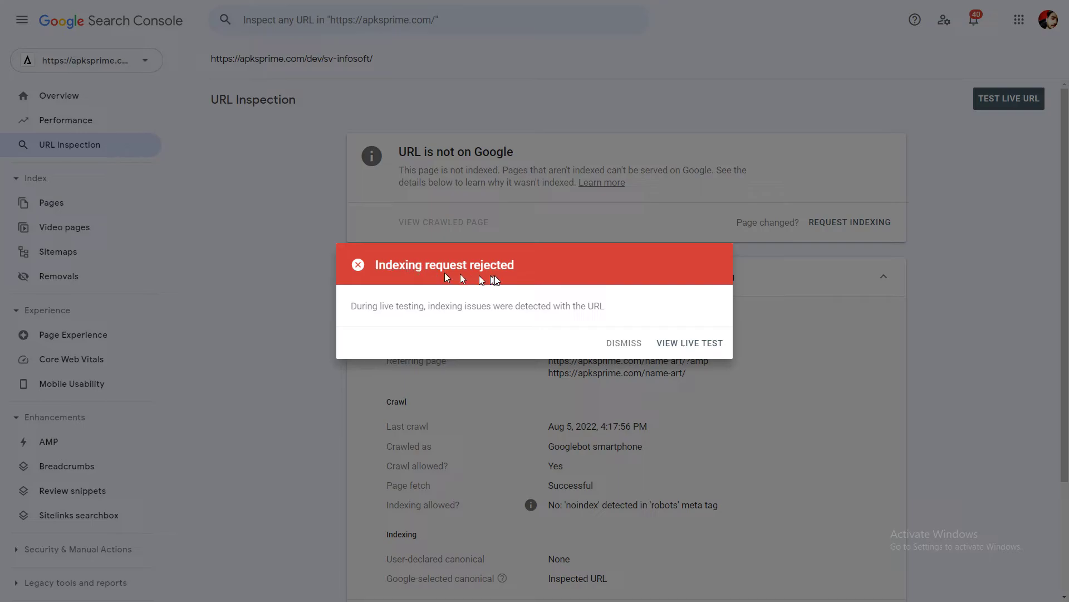
click(624, 343)
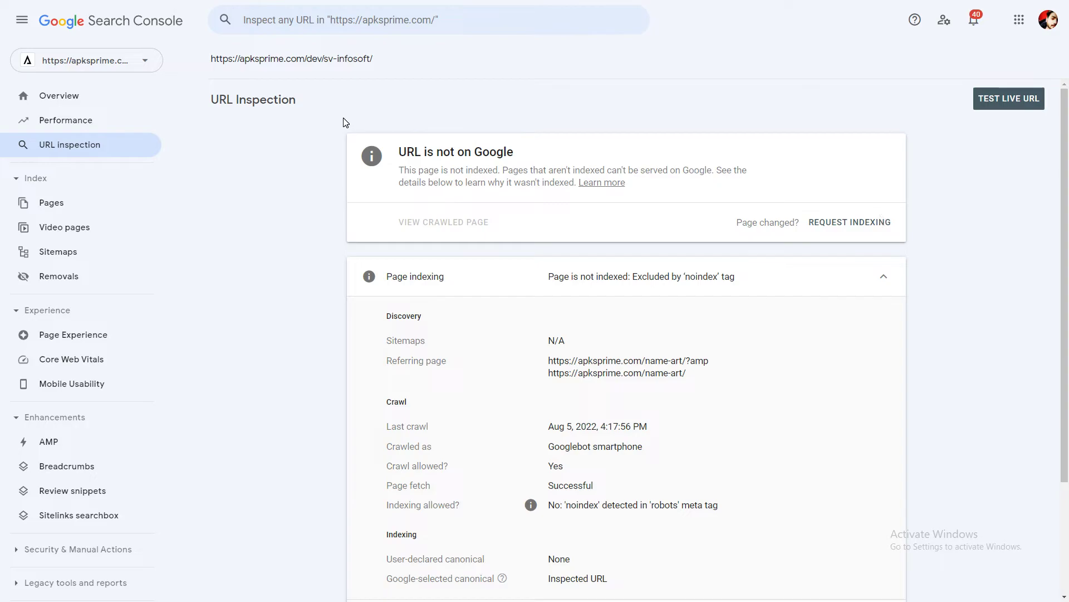
scroll(564, 282, down, 2)
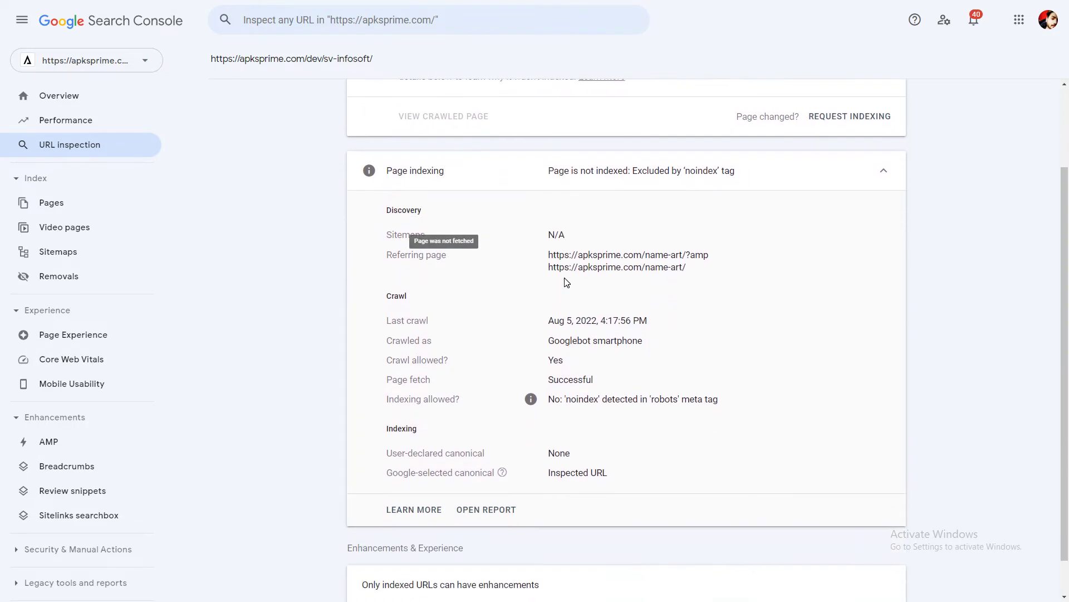
scroll(566, 283, up, 2)
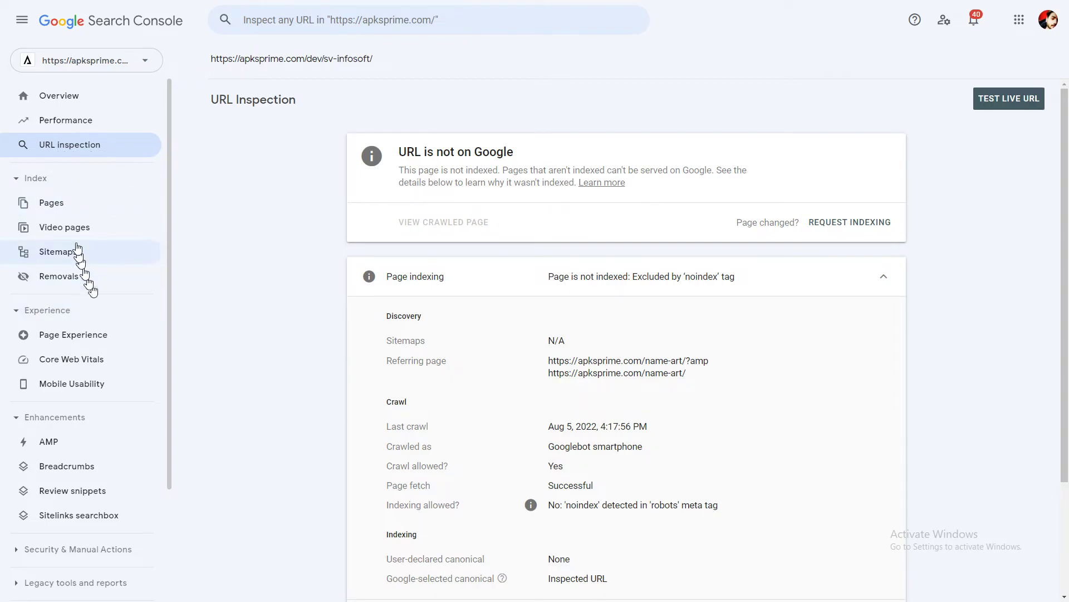
Step: From Pages, open the Excluded by 'noindex' tag row and start Validate Fix
click(76, 204)
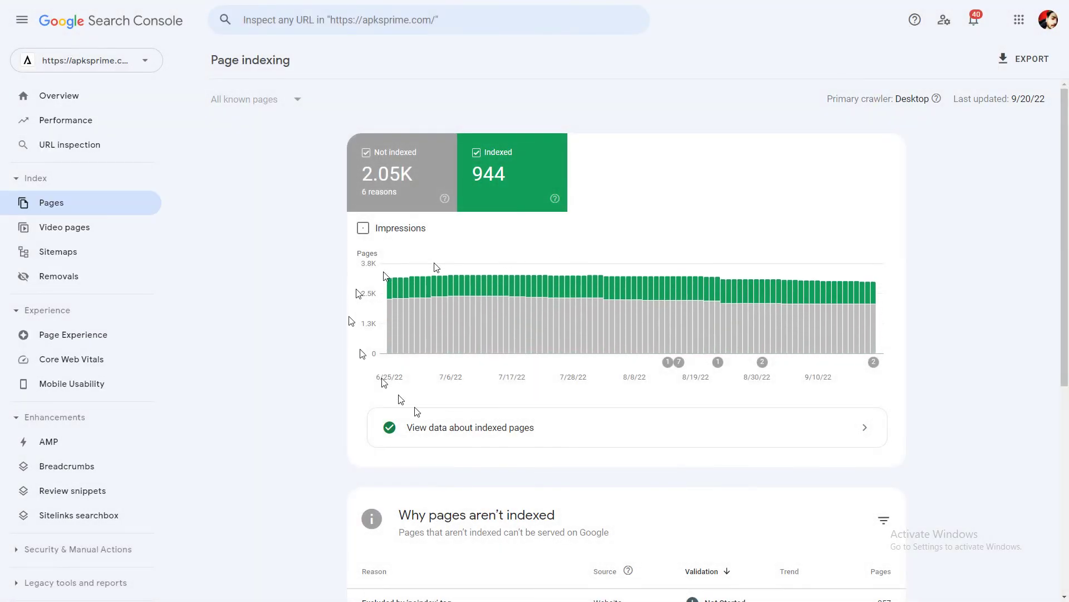
scroll(534, 445, down, 5)
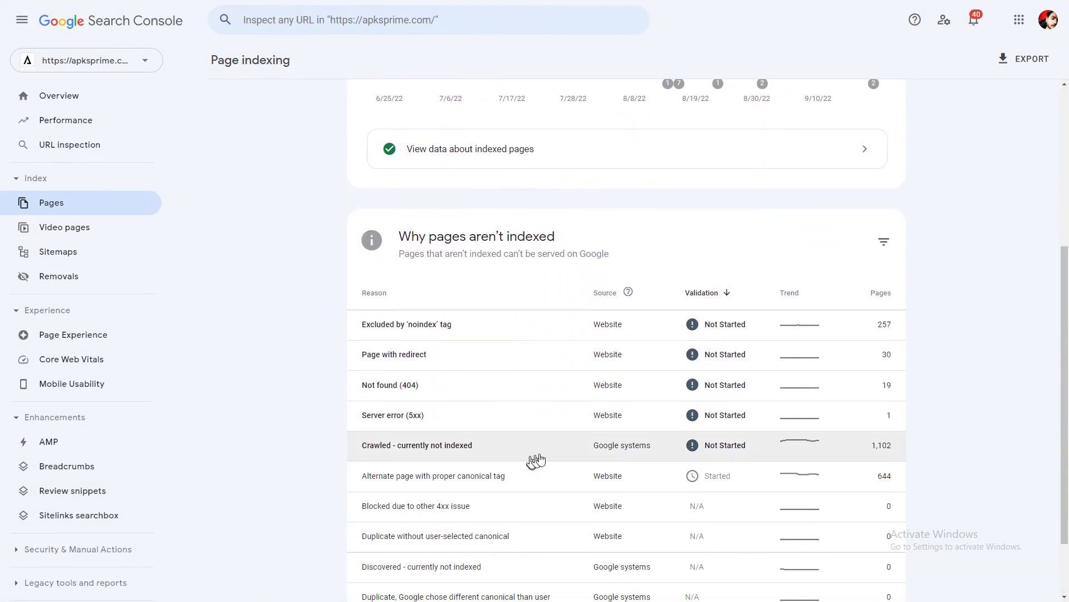
click(504, 325)
scroll(696, 318, down, 7)
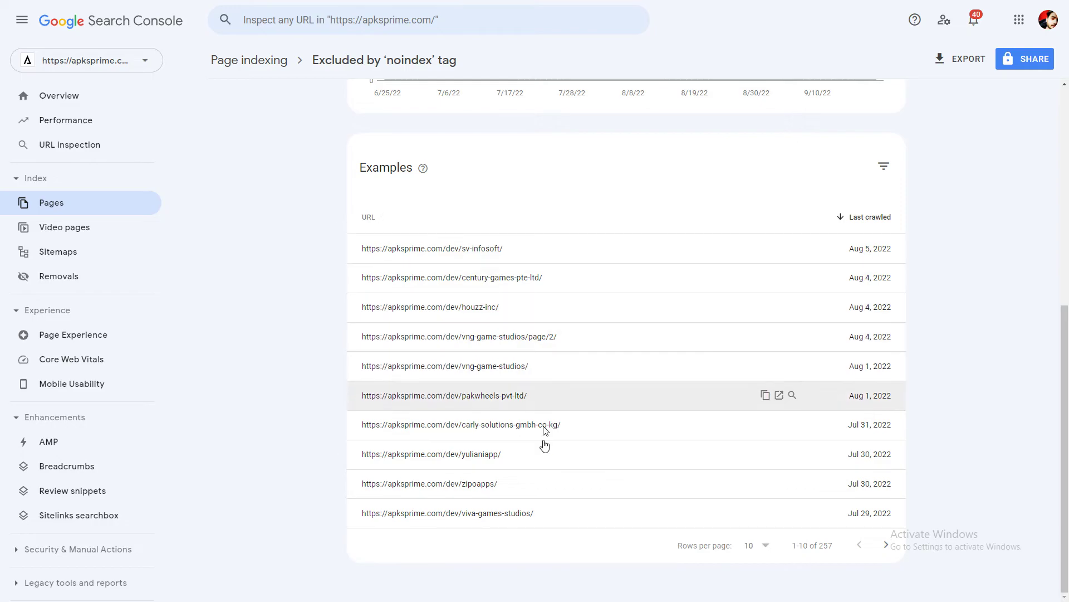
scroll(475, 355, up, 5)
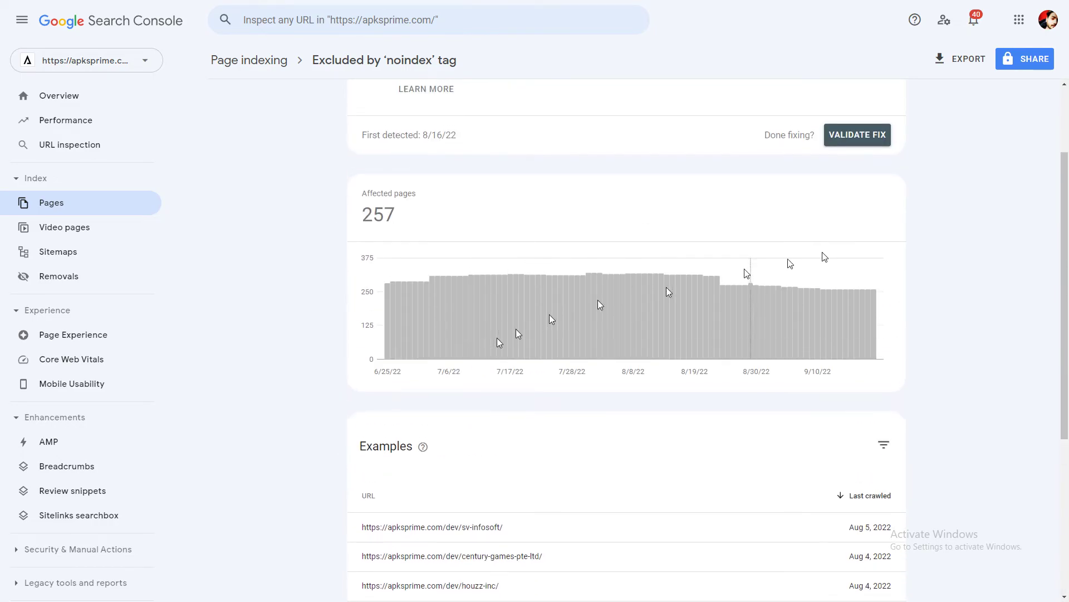
click(865, 146)
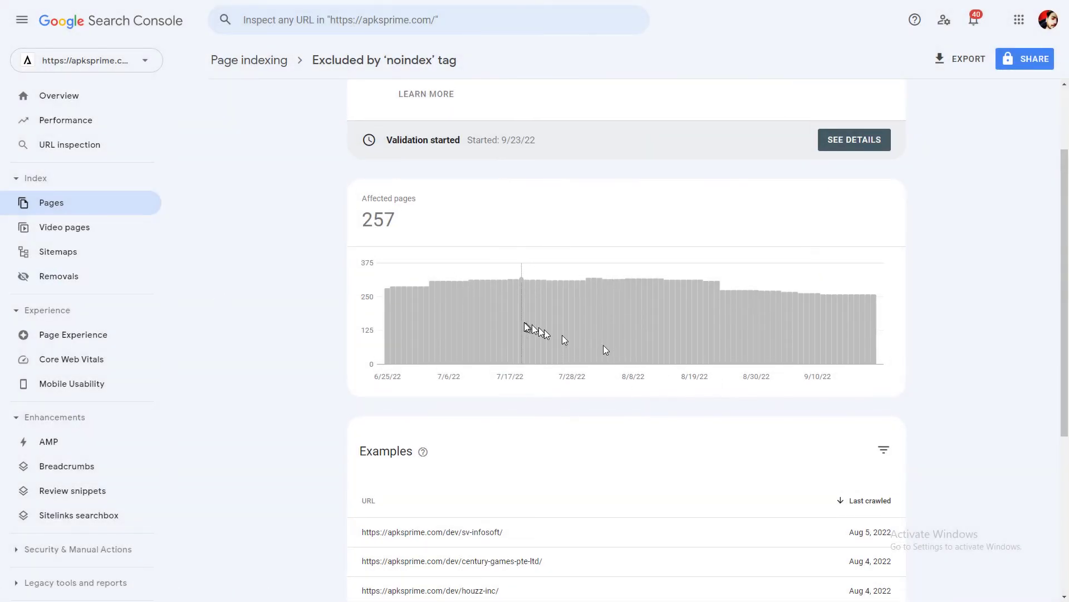
scroll(446, 301, up, 2)
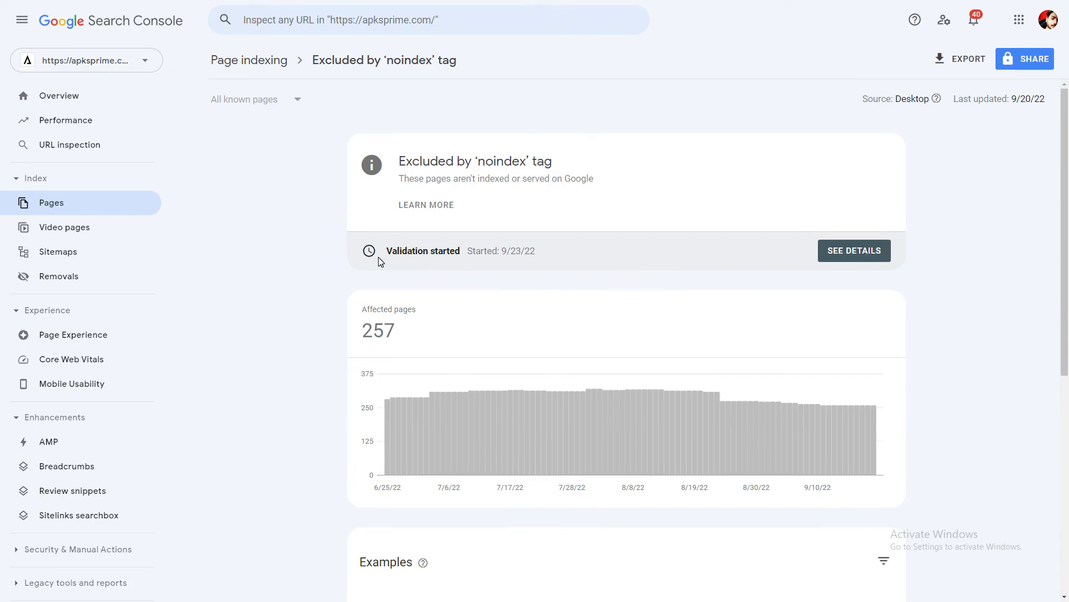